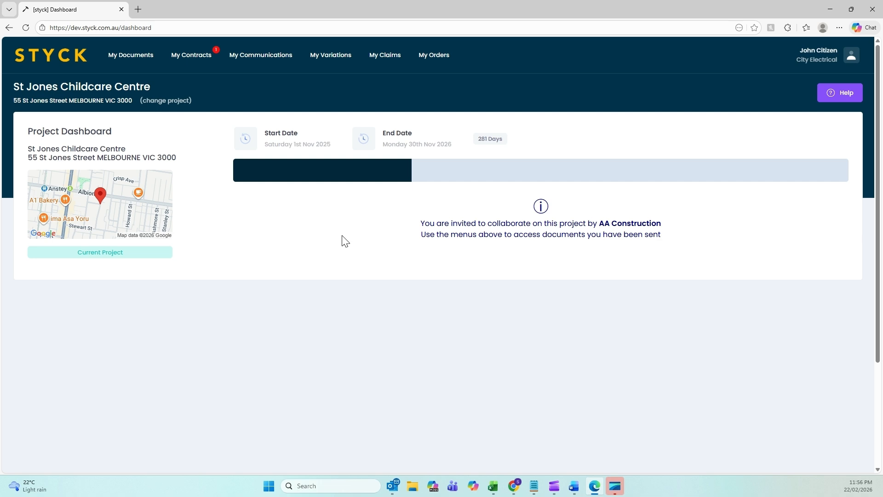
# Step: Open the progress claims section and start a new claim for AA Construction
pyautogui.click(388, 56)
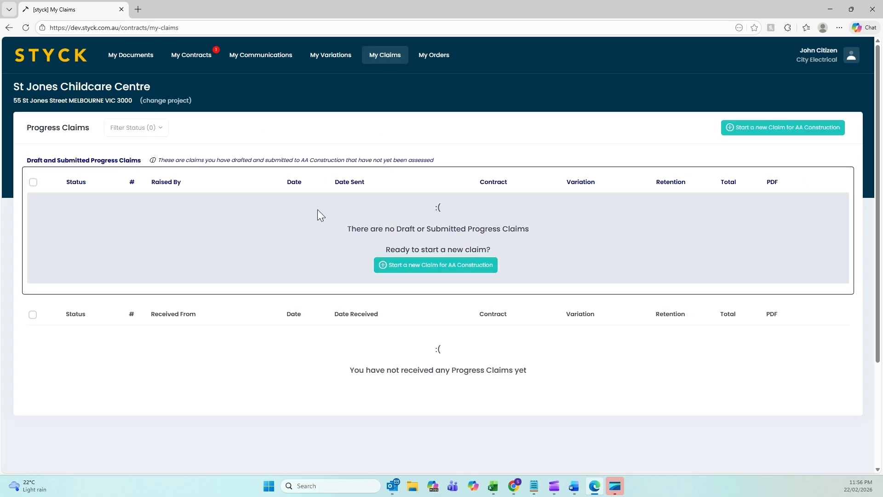
pyautogui.click(417, 267)
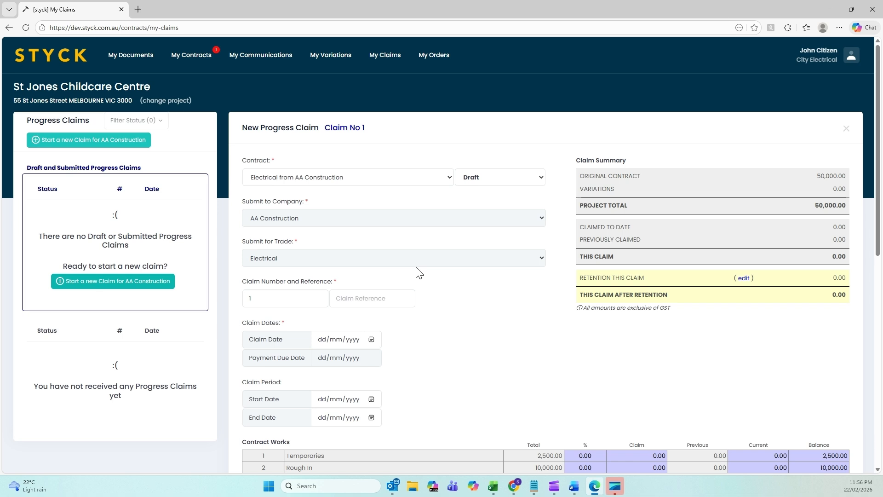
pyautogui.scroll(-2, 419, 272)
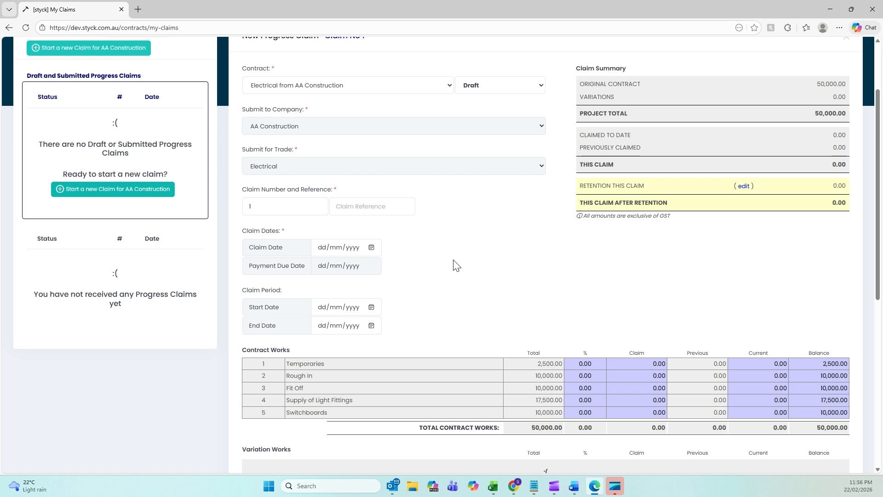
pyautogui.scroll(2, 461, 265)
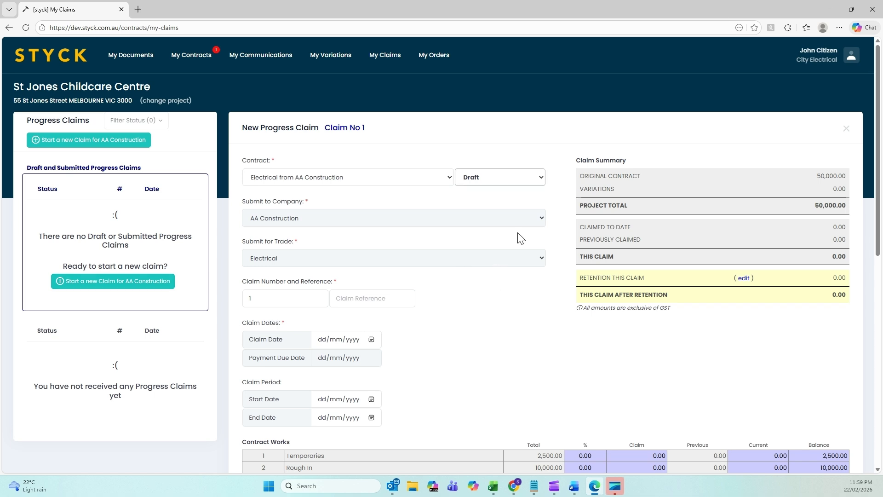
# Step: Set the claim status to Submitted and the claim date to 22/02/2026
pyautogui.click(521, 184)
pyautogui.click(517, 219)
pyautogui.click(507, 181)
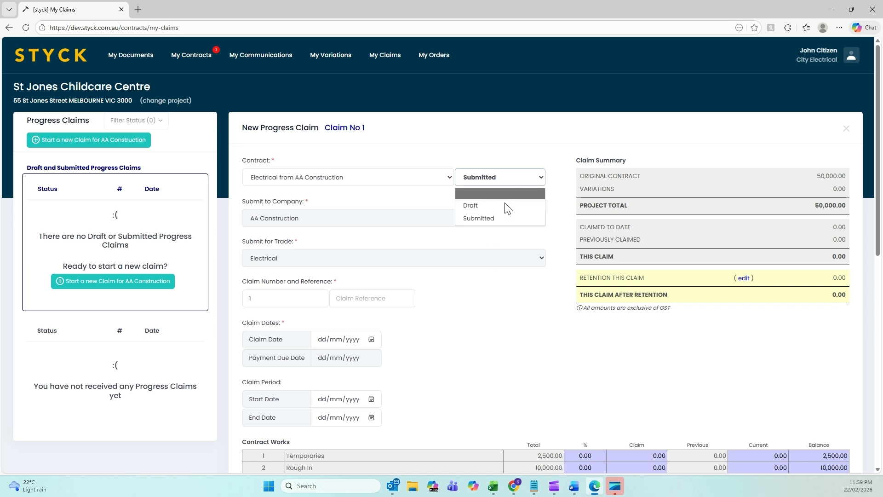
pyautogui.click(490, 282)
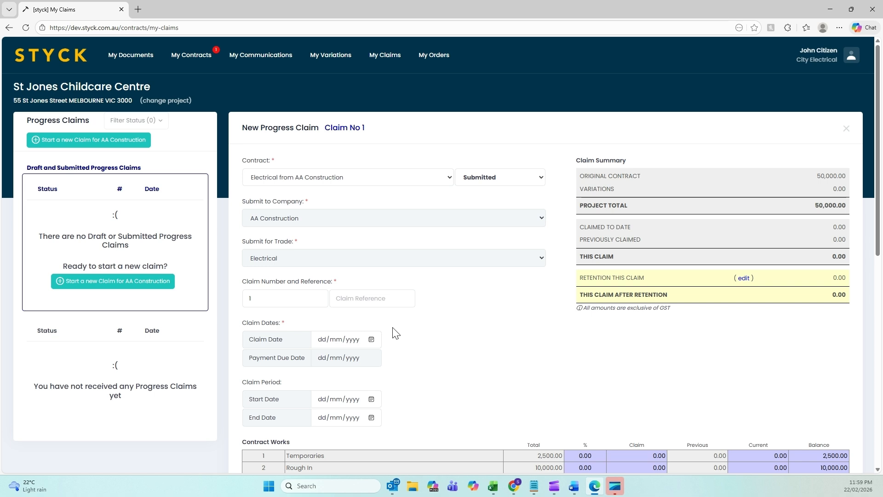
pyautogui.click(372, 340)
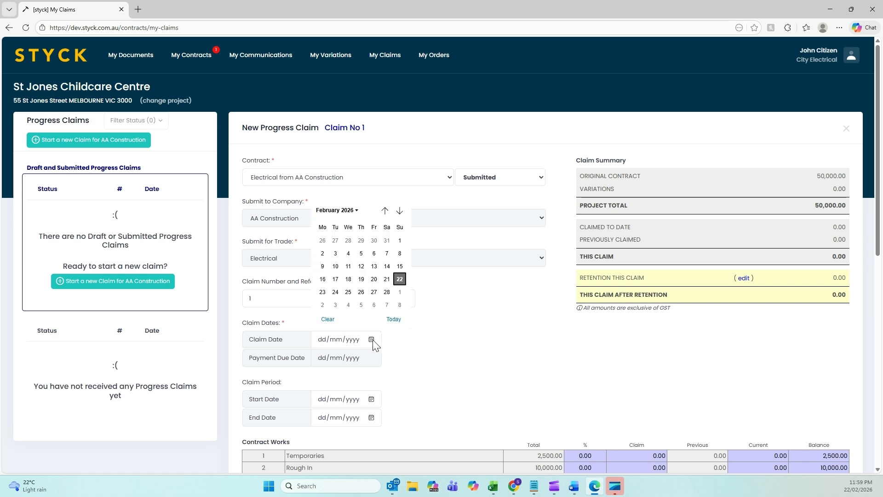
pyautogui.click(400, 278)
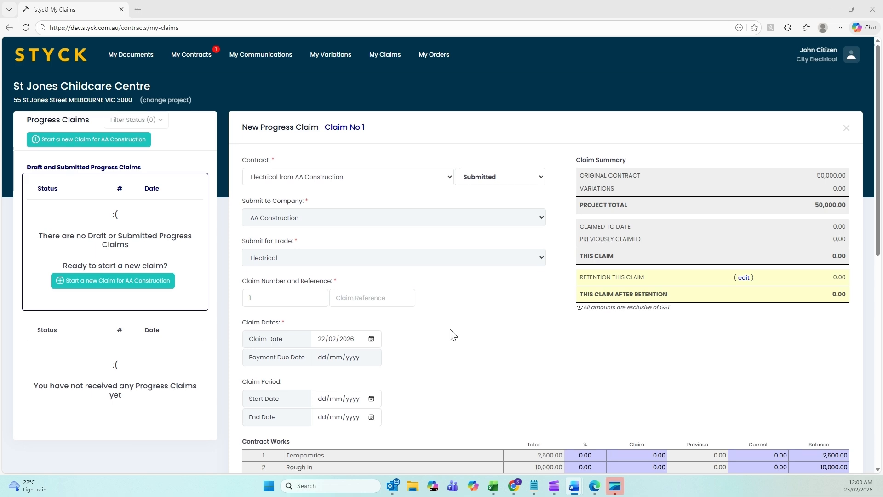
# Step: Enter 50 percent as the claim for the Temporaries contract line
pyautogui.scroll(-3, 450, 330)
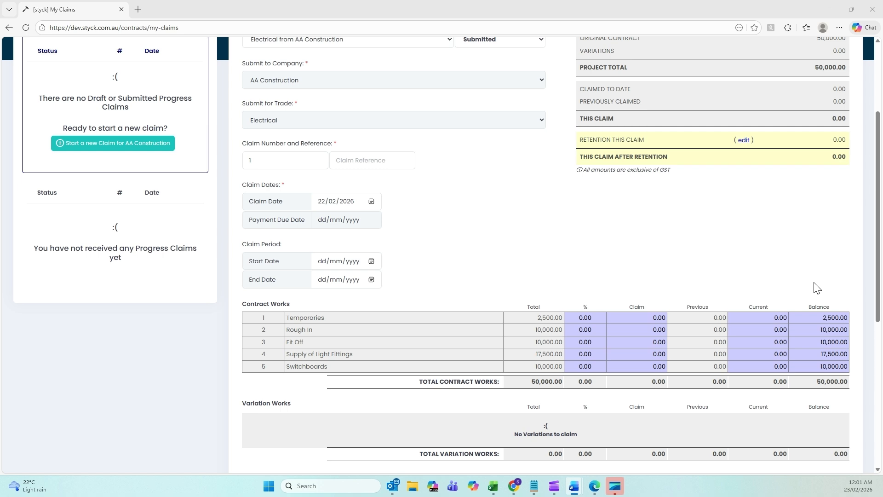
pyautogui.click(578, 316)
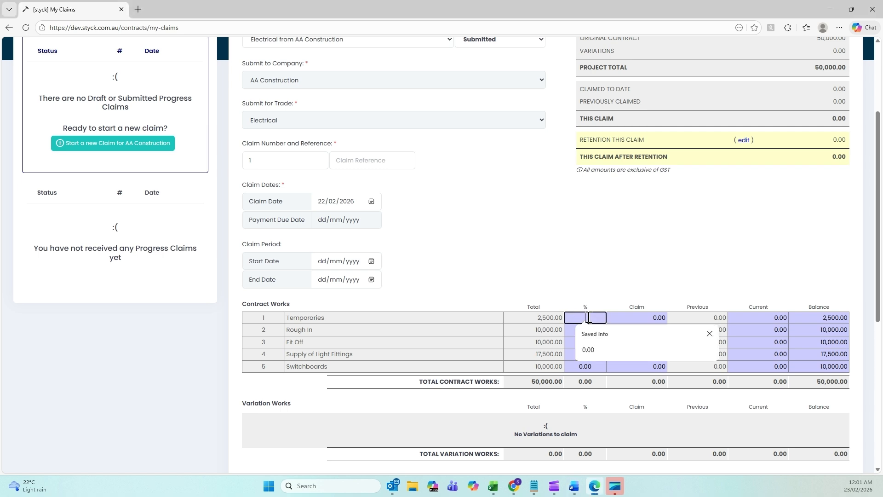
pyautogui.write('50')
pyautogui.press('Tab')
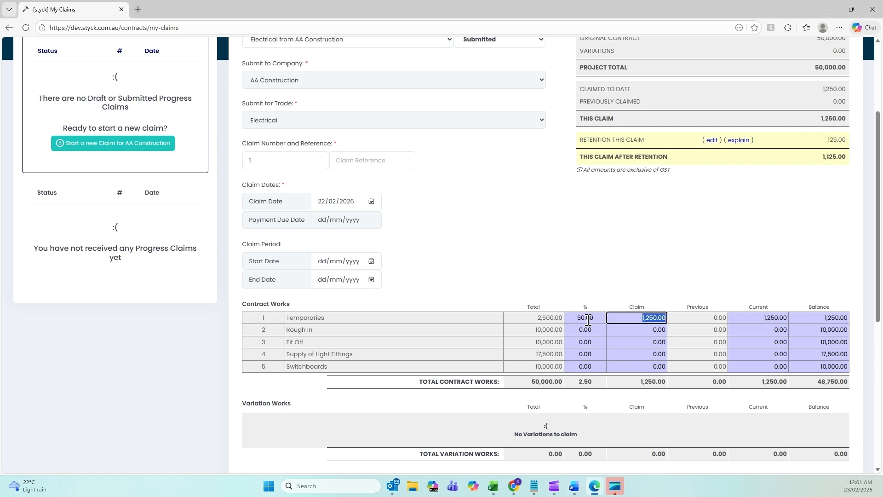
# Step: Set the Temporaries line's current claim amount to 2500
pyautogui.click(758, 318)
pyautogui.write('2500')
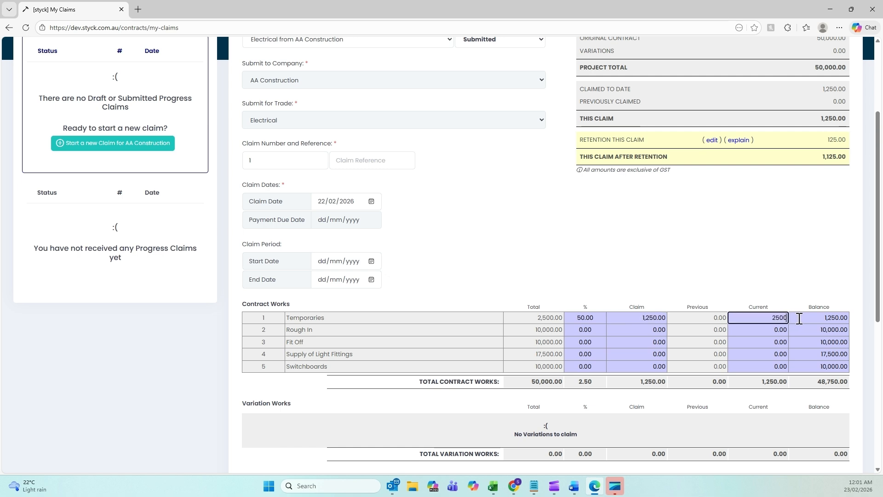
pyautogui.click(800, 318)
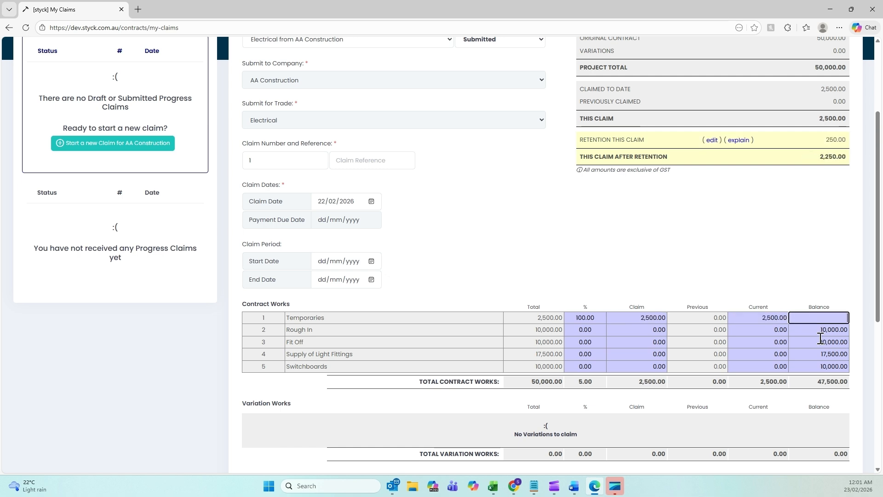
pyautogui.press('Tab')
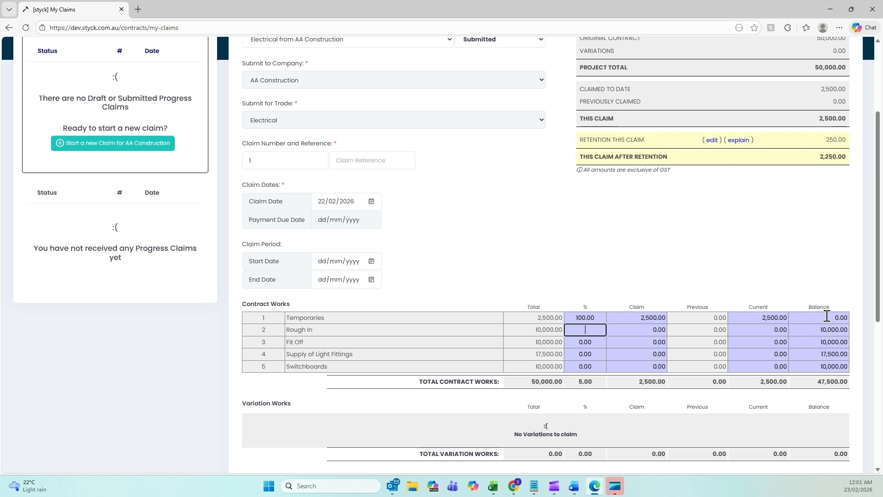
# Step: Create the progress claim
pyautogui.click(747, 288)
pyautogui.scroll(-4, 672, 225)
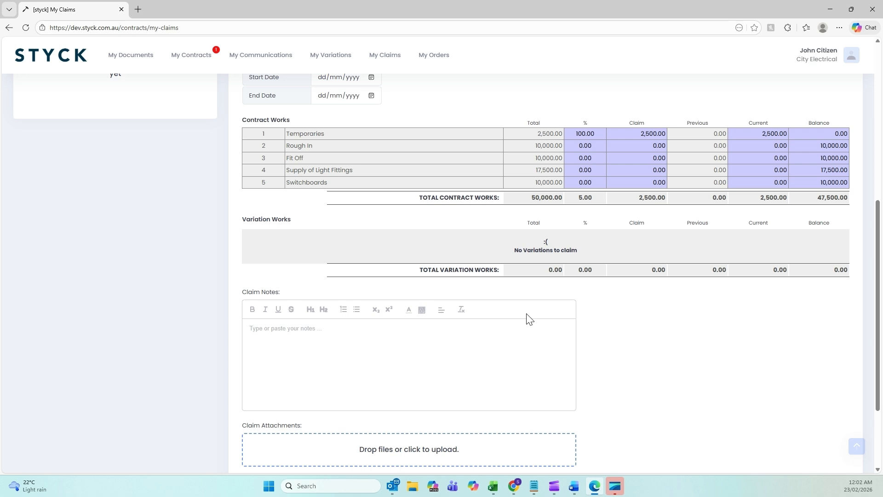
pyautogui.scroll(-1, 635, 316)
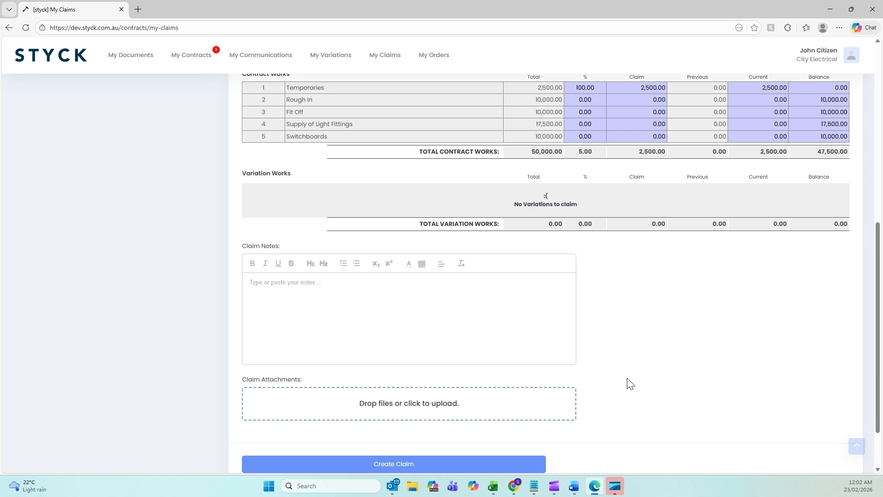
pyautogui.click(451, 464)
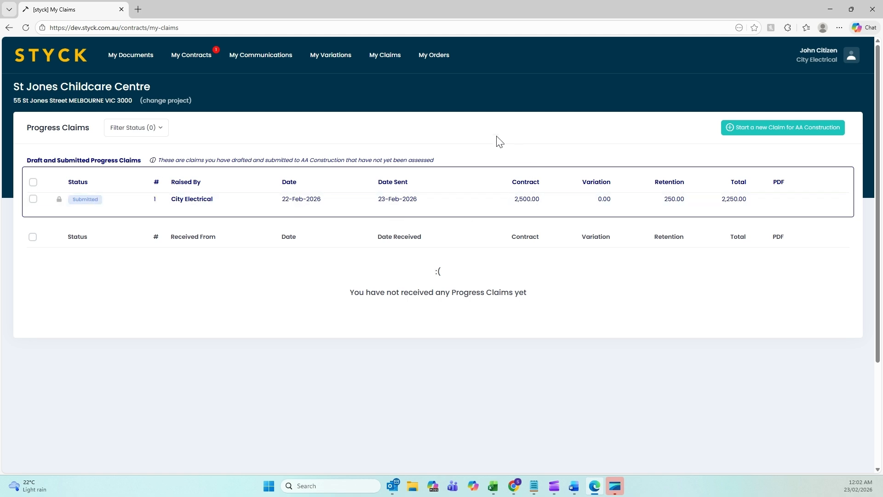
# Step: Read the claim review e-mail from AA Construction and reopen the progress claims list
pyautogui.hotkey('alt', 'Tab')
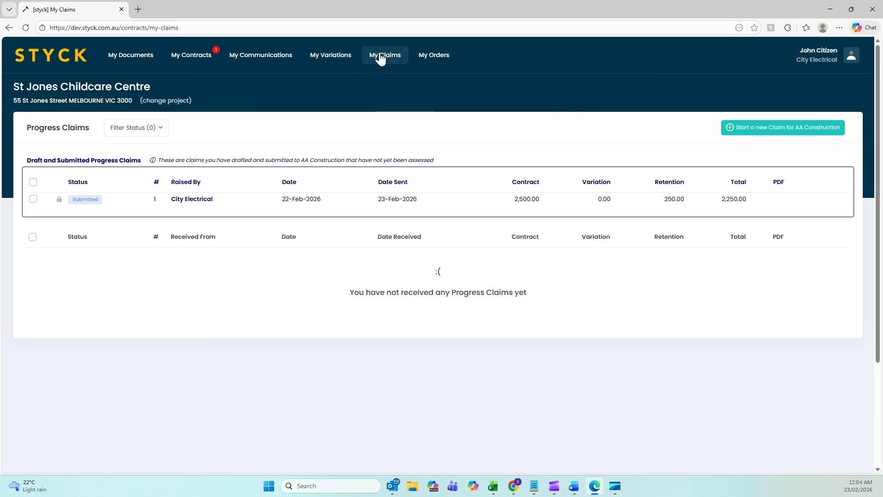
pyautogui.click(380, 55)
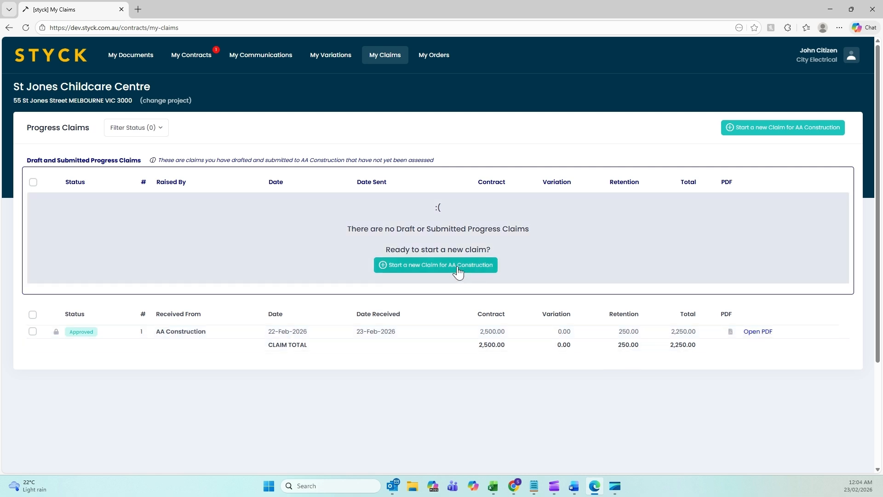
# Step: Start a second progress claim for AA Construction and review its contract and variation works
pyautogui.click(458, 266)
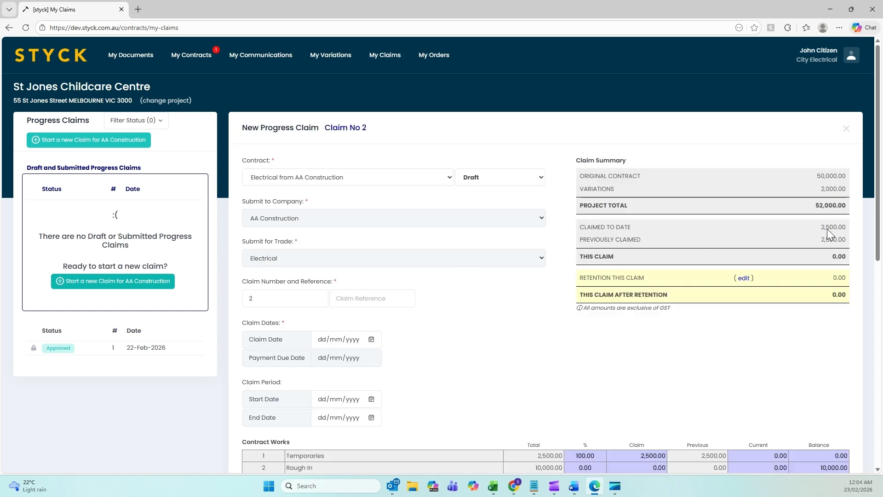
pyautogui.scroll(-2, 758, 241)
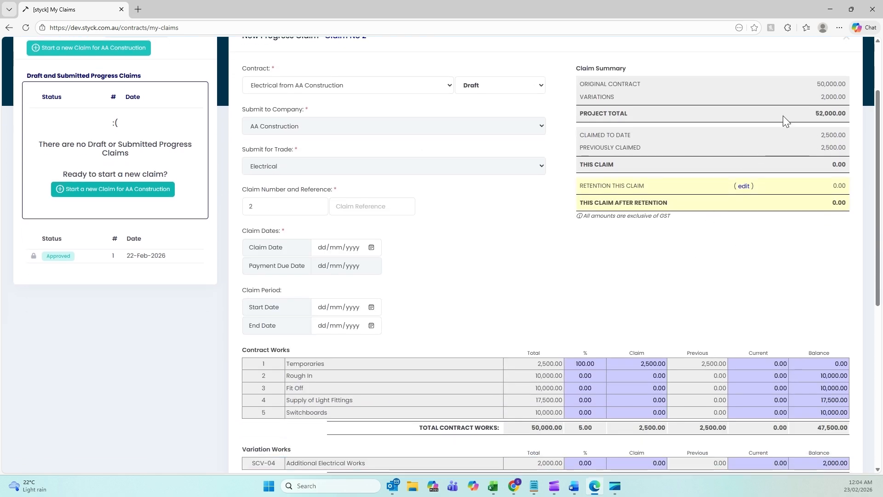
pyautogui.scroll(2, 661, 197)
pyautogui.scroll(-2, 682, 360)
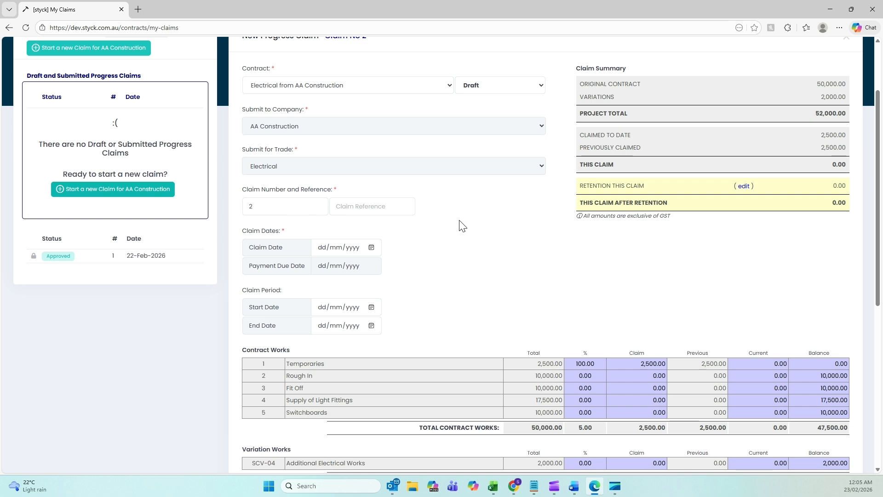
pyautogui.scroll(-1, 491, 229)
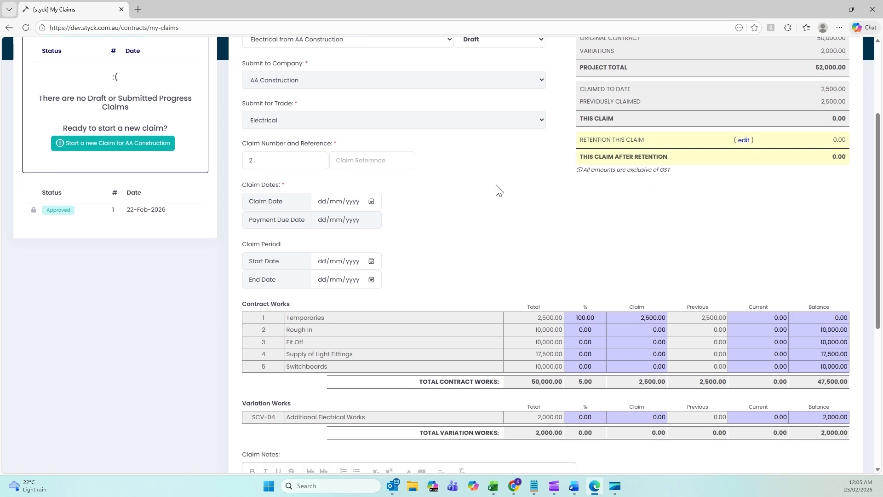
pyautogui.scroll(-1, 505, 191)
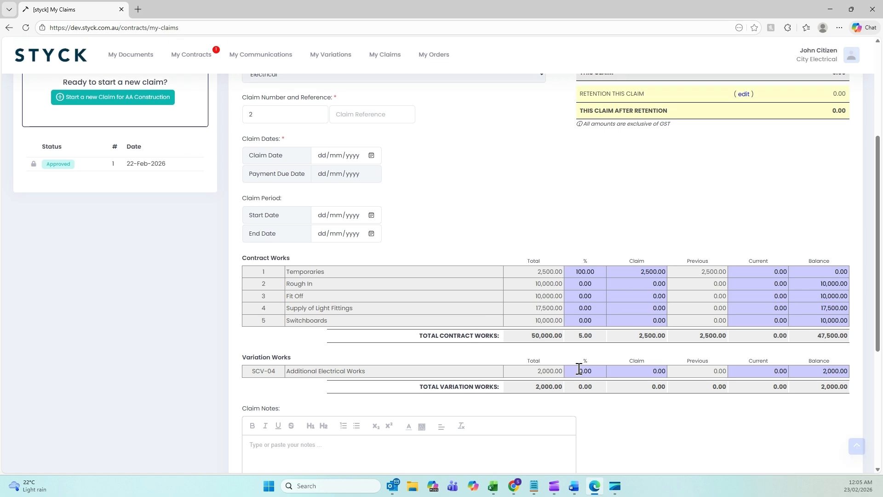
# Step: Claim 100 percent of the SCV-04 Additional Electrical Works variation
pyautogui.click(581, 370)
pyautogui.write('100')
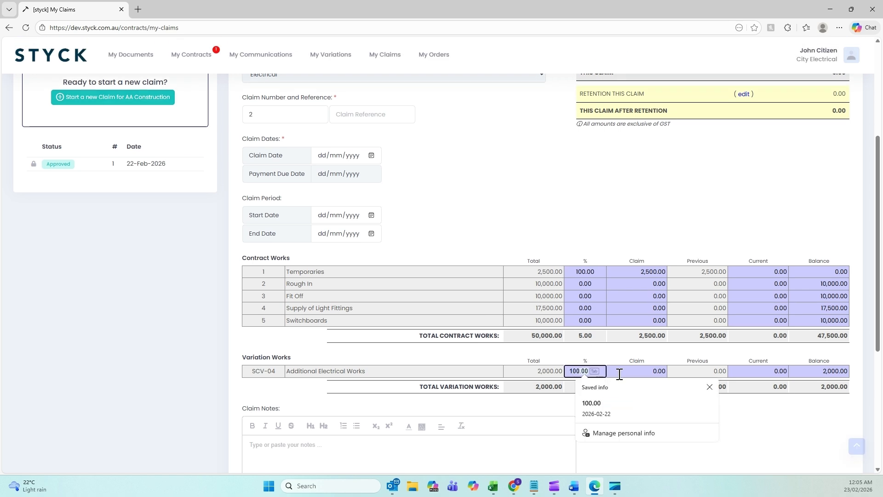
pyautogui.press('Tab')
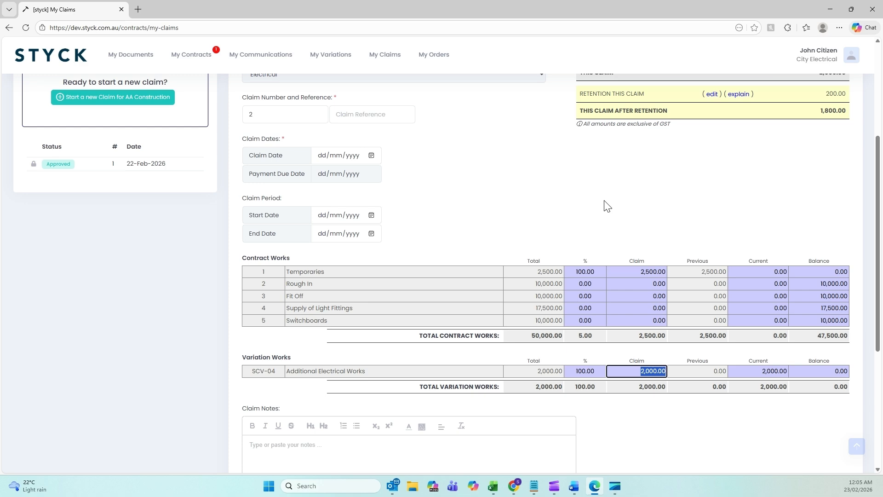
pyautogui.scroll(4, 607, 205)
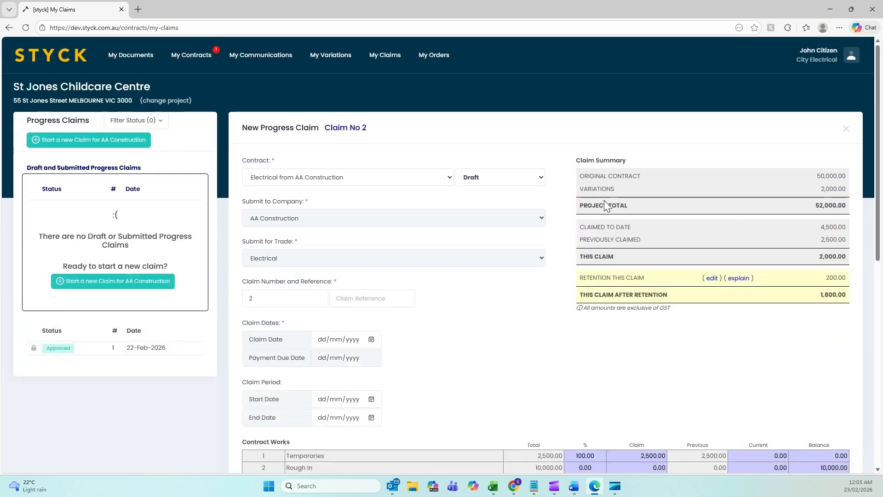